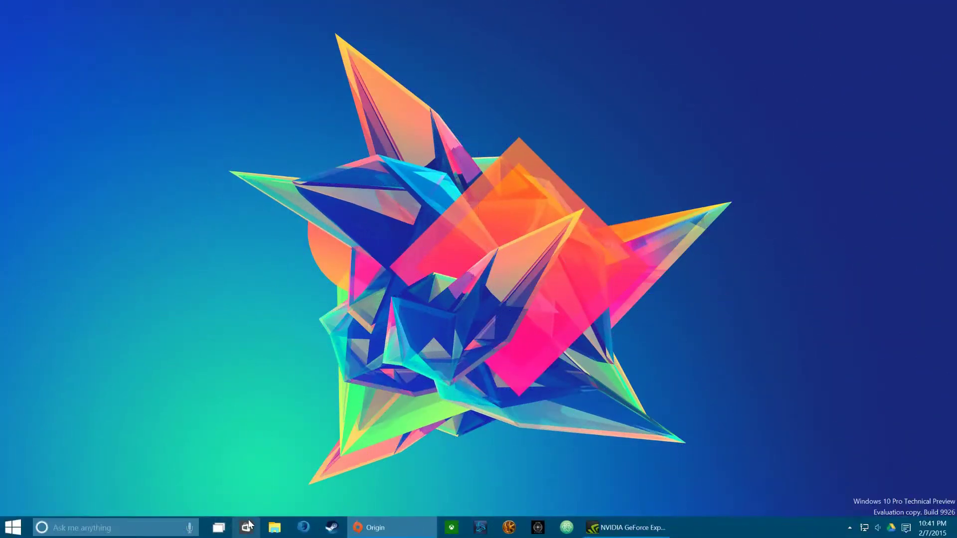
Step: Ask Cortana a series of spoken questions, including one about Clippy, and hear its witty replies
left_click(190, 528)
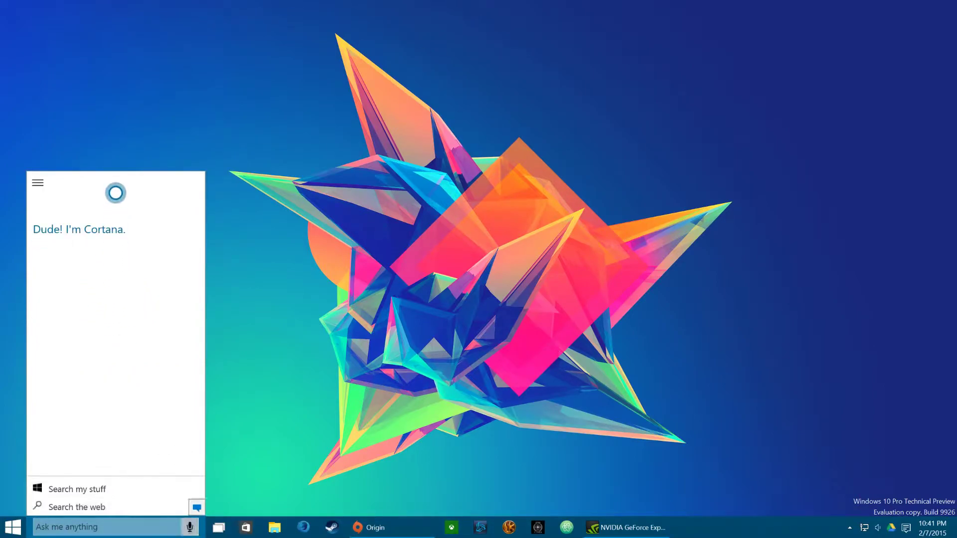
left_click(190, 527)
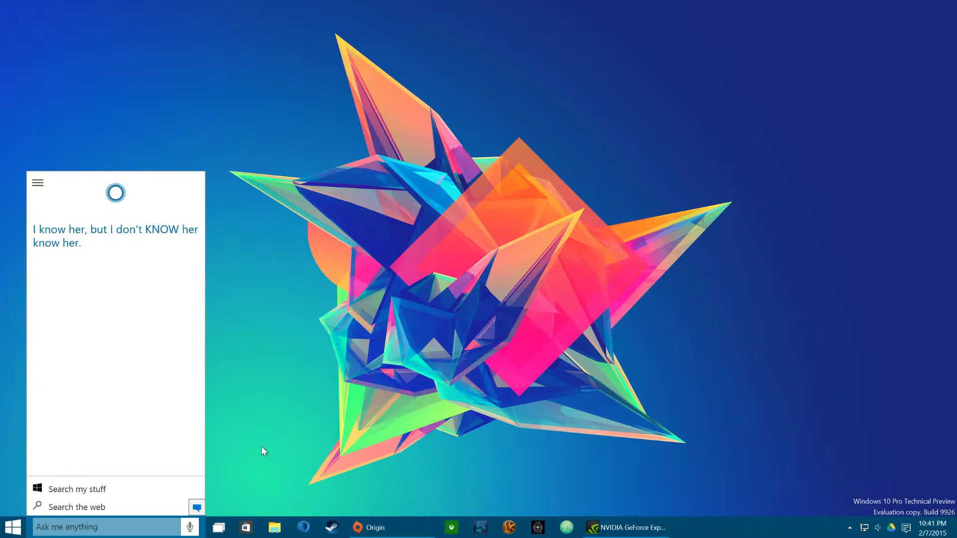
left_click(189, 527)
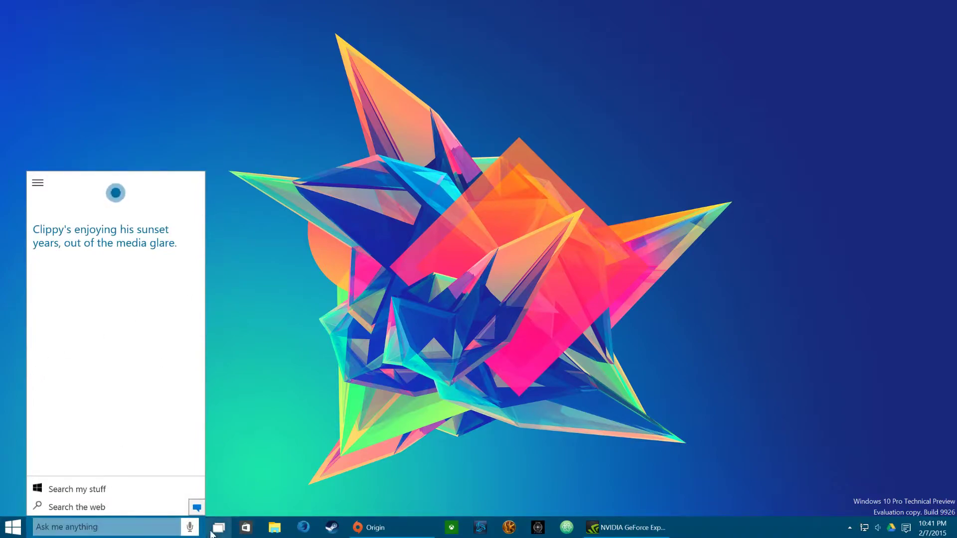
left_click(190, 526)
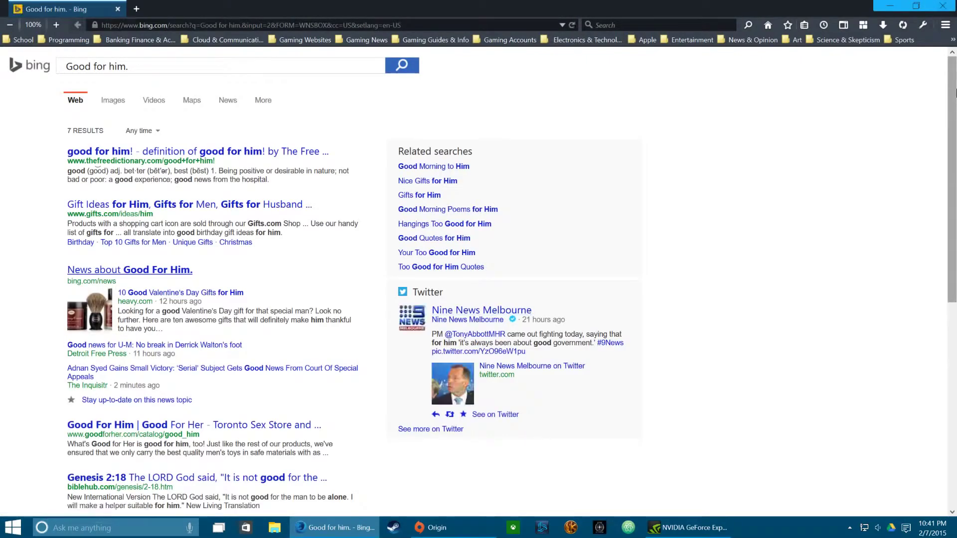
Step: Close the Bing results for 'Good for him' and start another spoken question to Cortana
key("alt+F4")
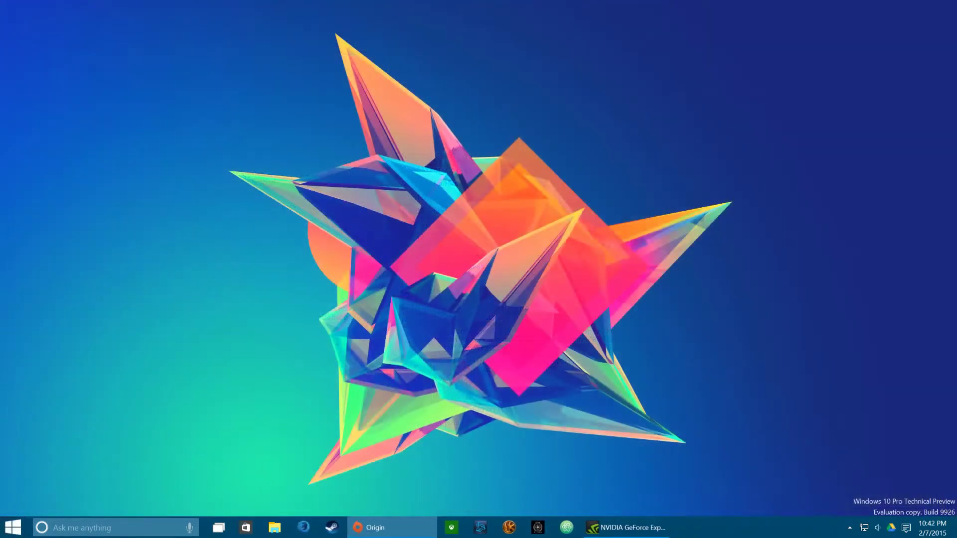
left_click(189, 528)
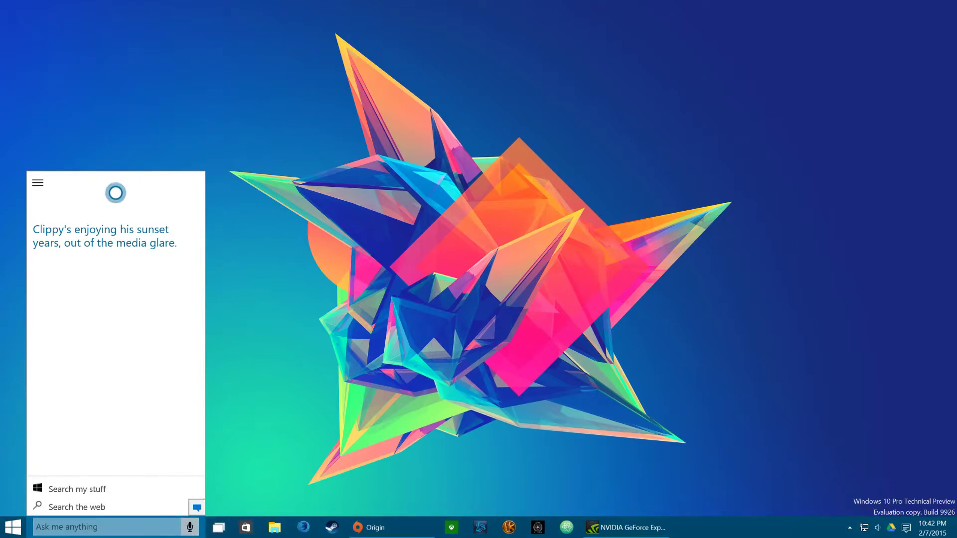
Step: Ask Cortana more spoken questions, getting replies like 'Alright then' and transcribing a help request
key("super+c")
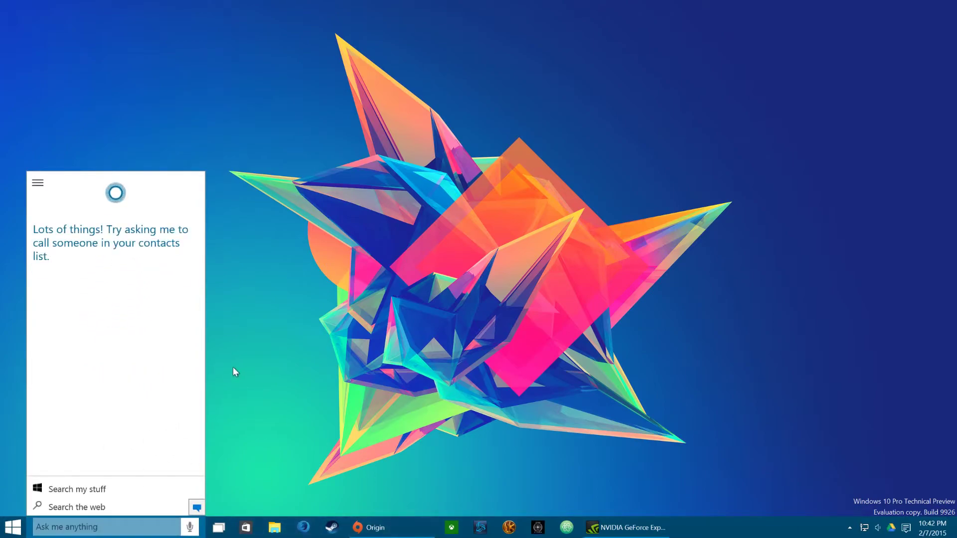
left_click(193, 529)
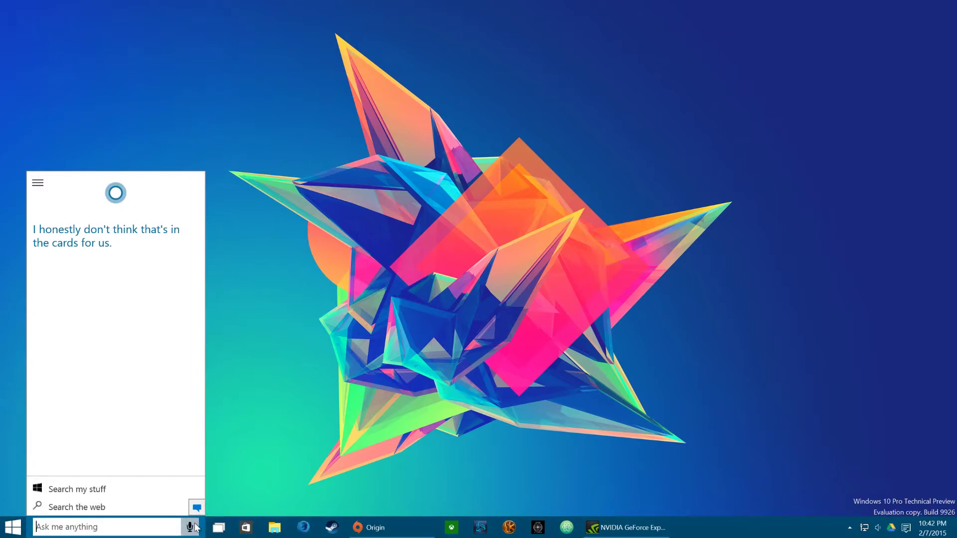
left_click(191, 527)
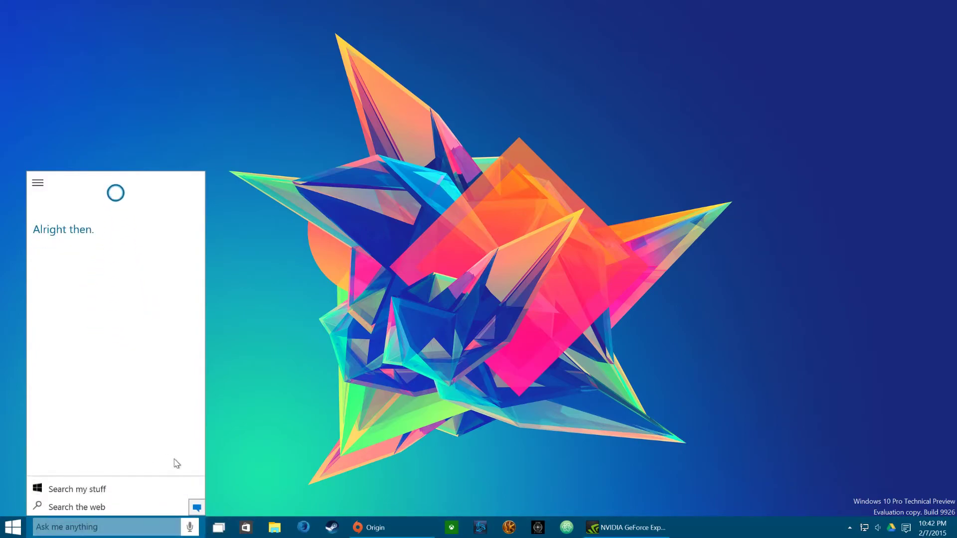
left_click(190, 527)
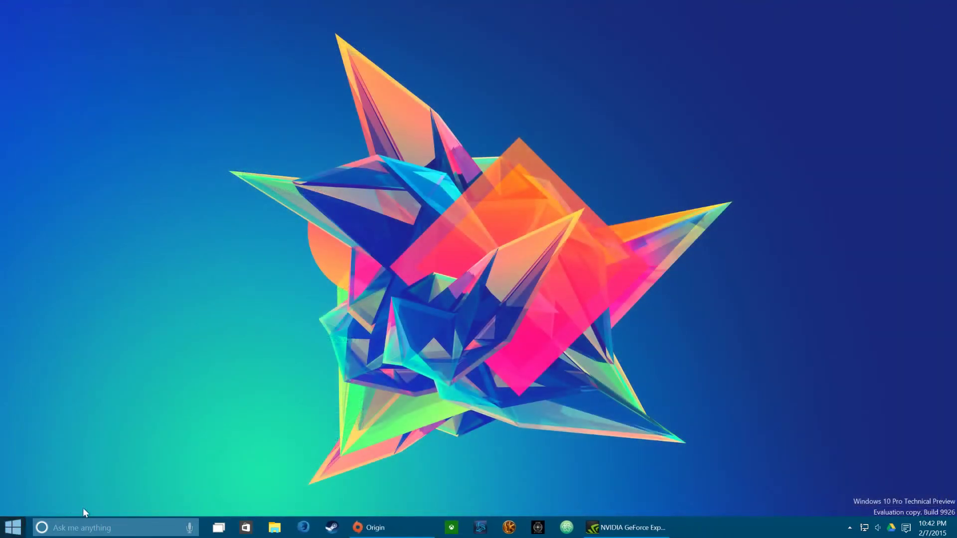
Step: Ask Cortana more questions aloud, including a call request and 'I'm drunk'
left_click(192, 529)
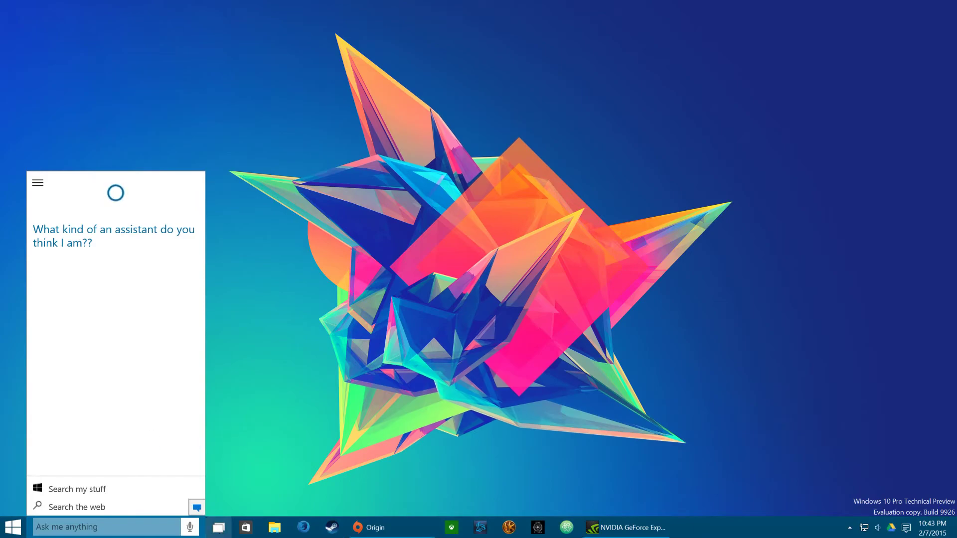
left_click(189, 528)
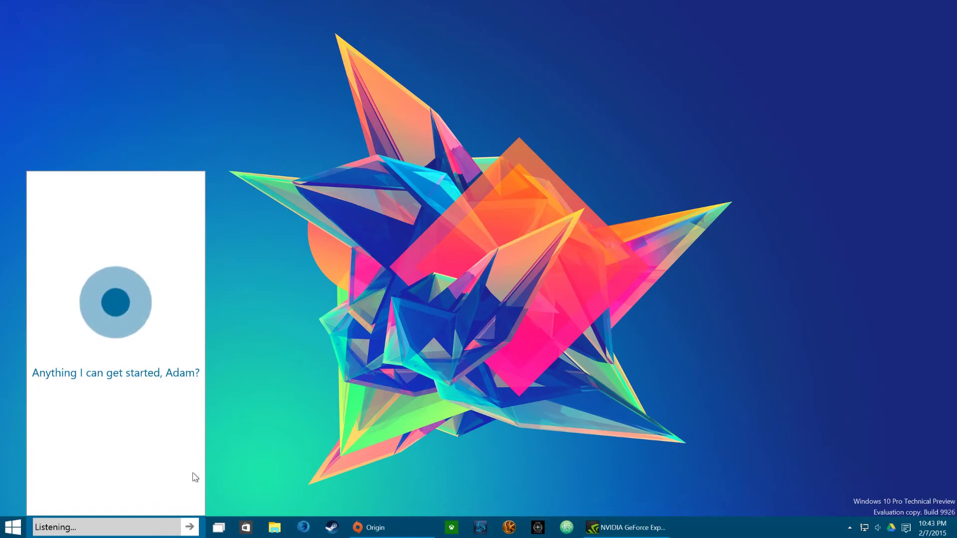
left_click(186, 527)
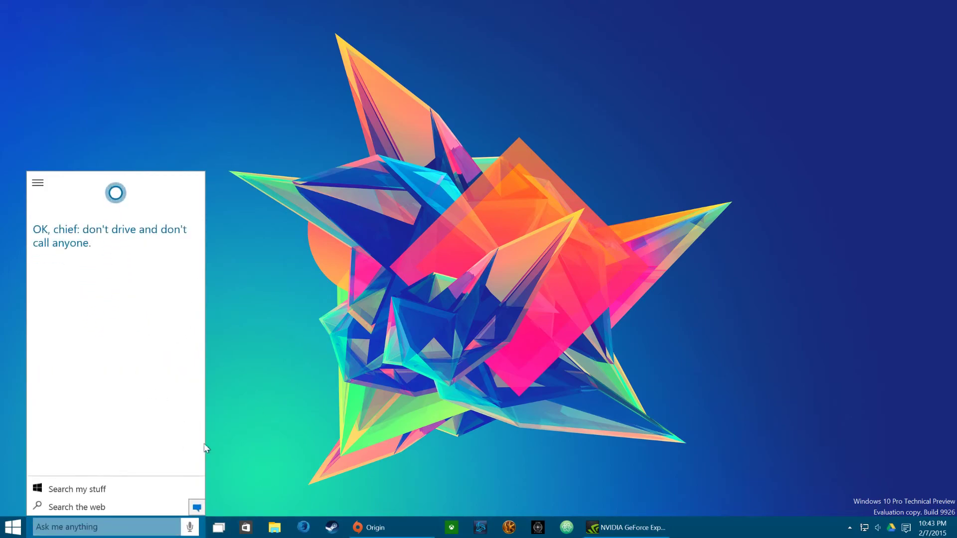
left_click(190, 528)
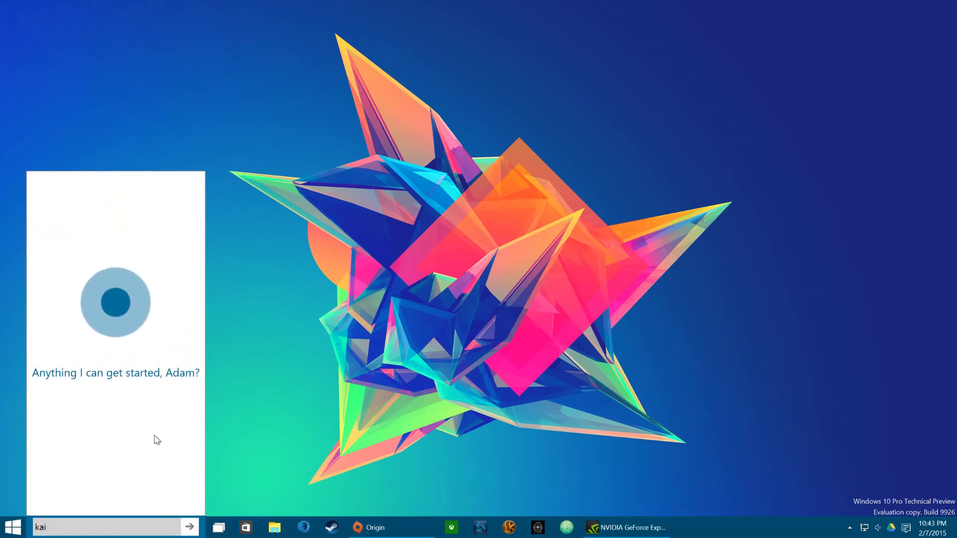